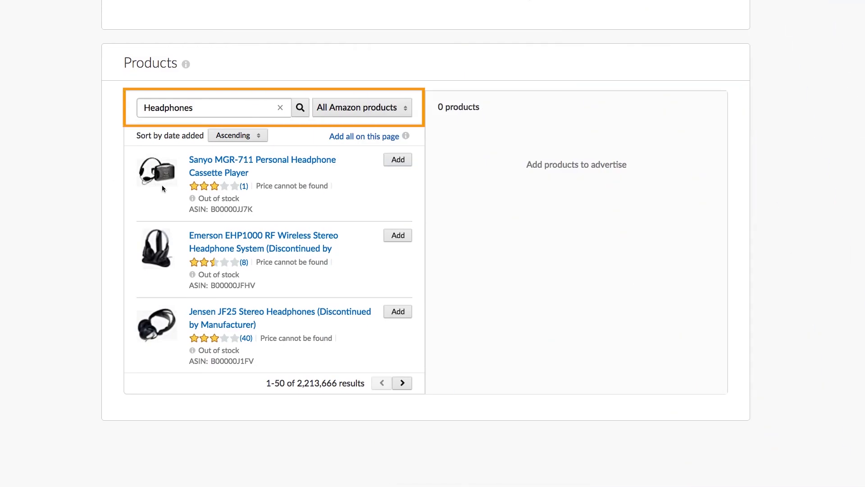
Add the Emerson EHP1000, Jensen JF25, Sennheiser HD570 and Koss R45 headphones to the campaign
click(402, 237)
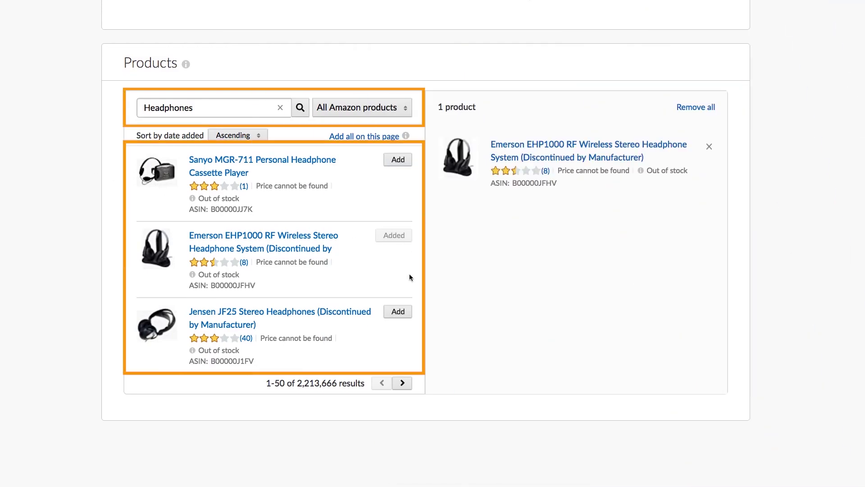
click(398, 311)
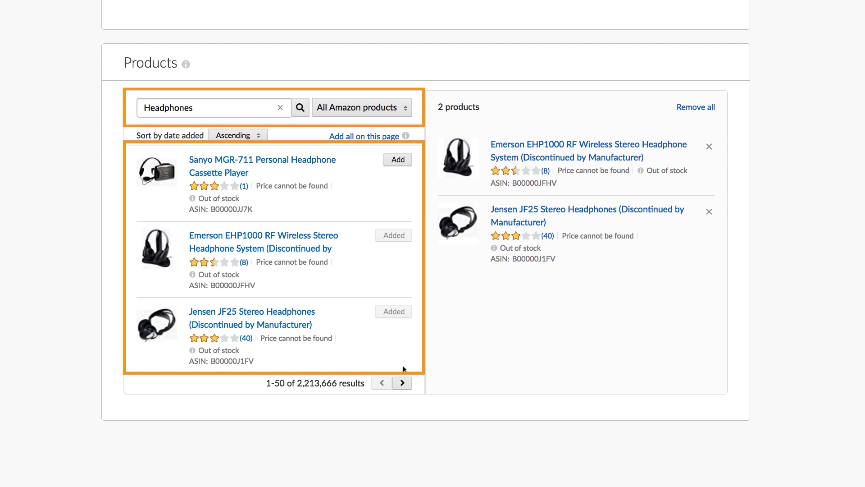
scroll(402, 364, down, 1)
scroll(402, 360, down, 6)
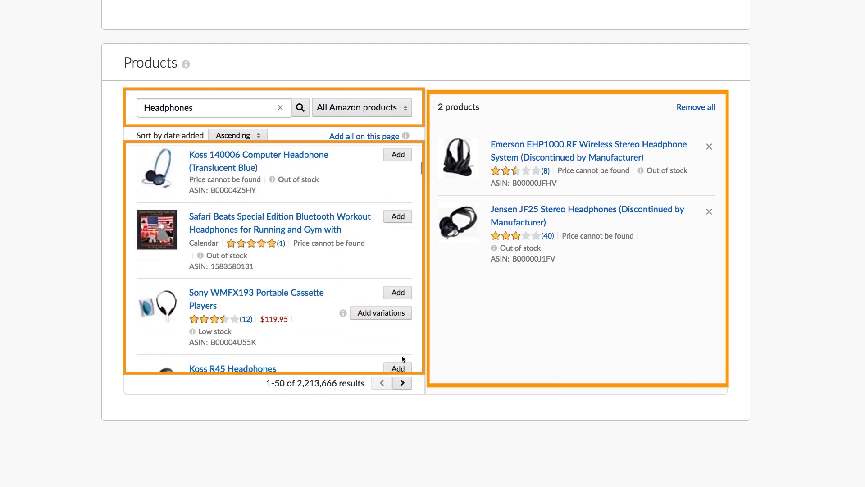
scroll(402, 359, down, 2)
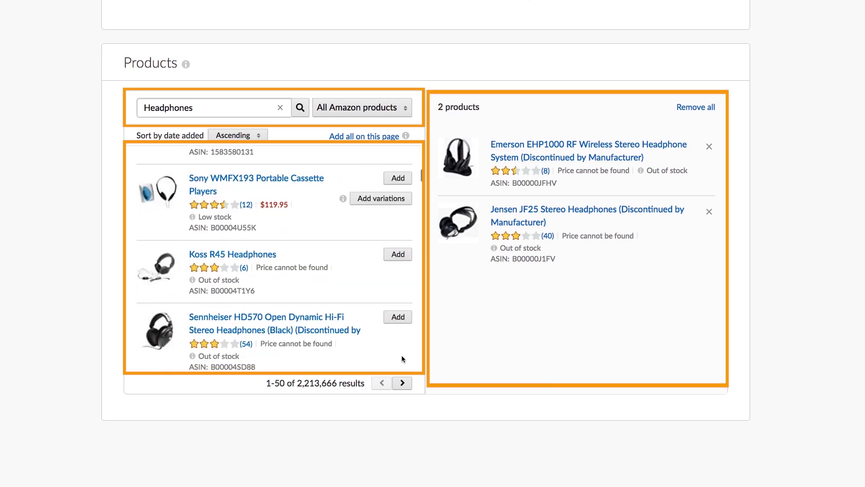
click(403, 321)
click(398, 255)
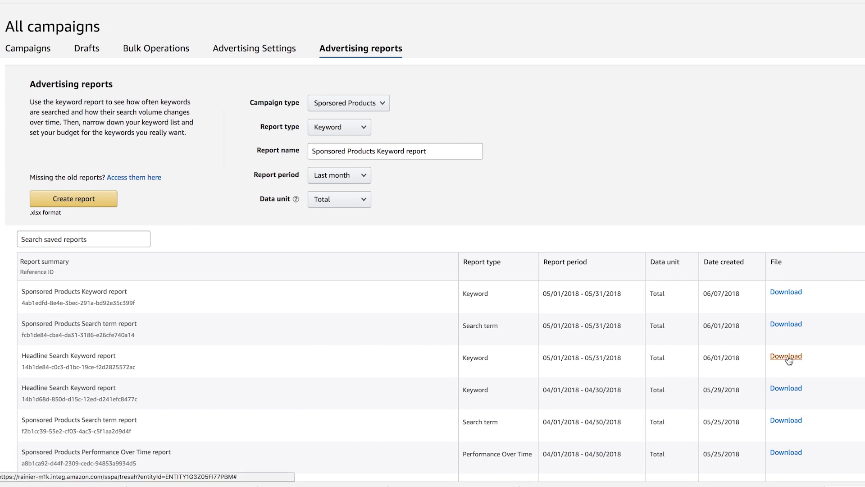
Download the Sponsored Products Keyword report for 05/01/2018 - 05/31/2018
click(782, 293)
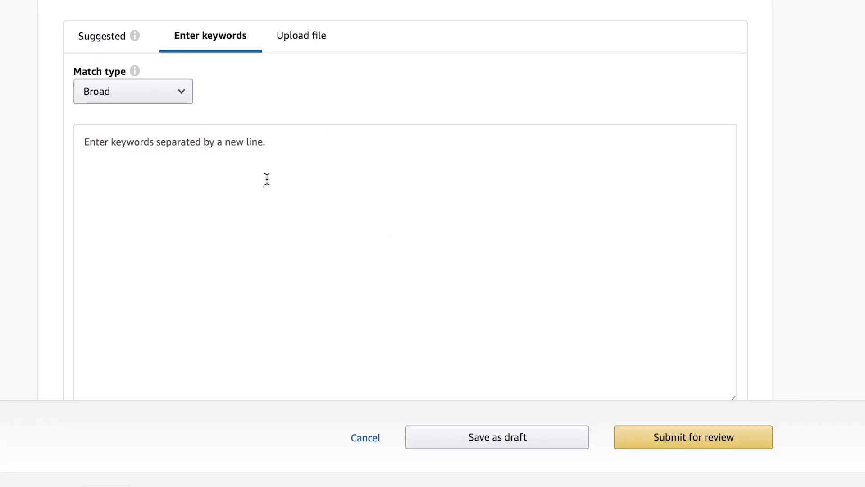
Enter the manual keywords 'Wireless speakers with bluetooth' and 'Wireless earbuds' from autocomplete suggestions
click(224, 160)
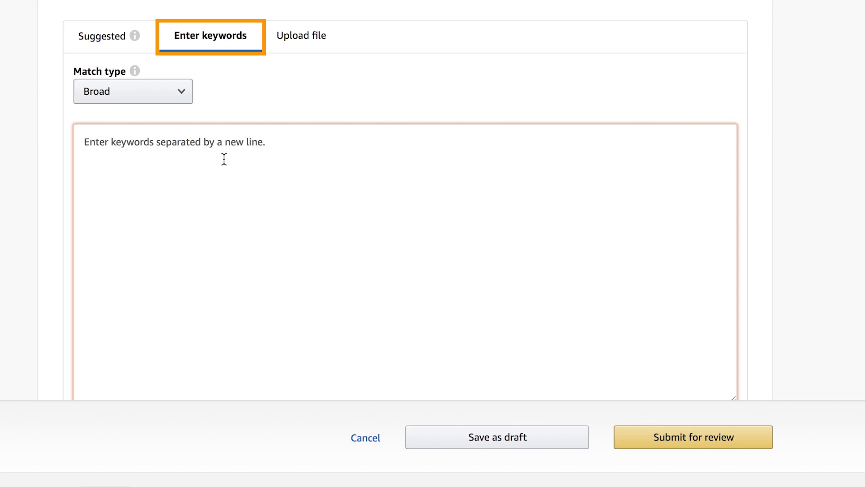
text(Wil)
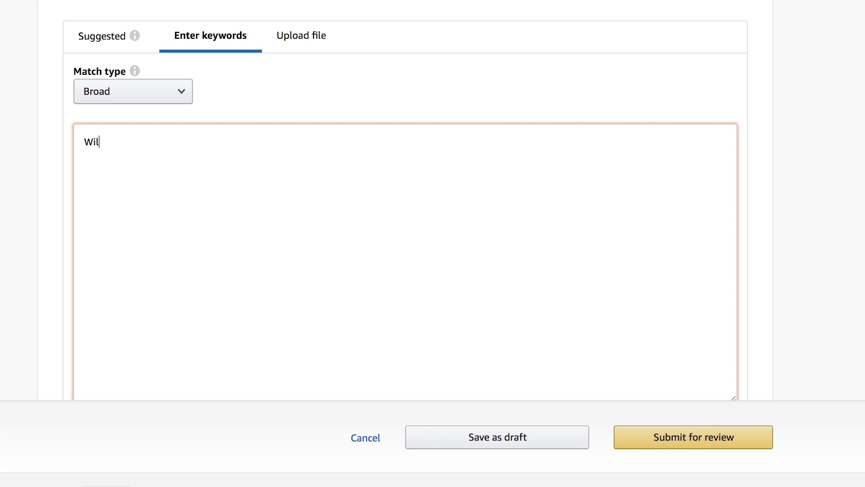
text(reless s)
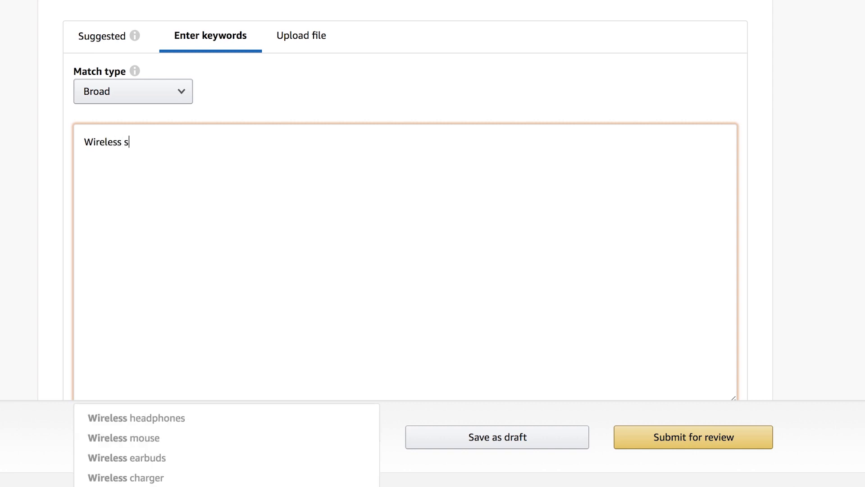
text(peaker)
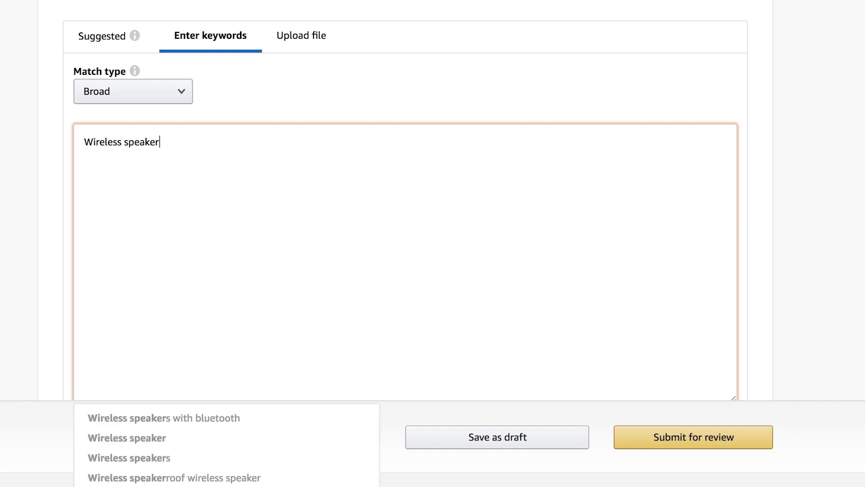
click(214, 419)
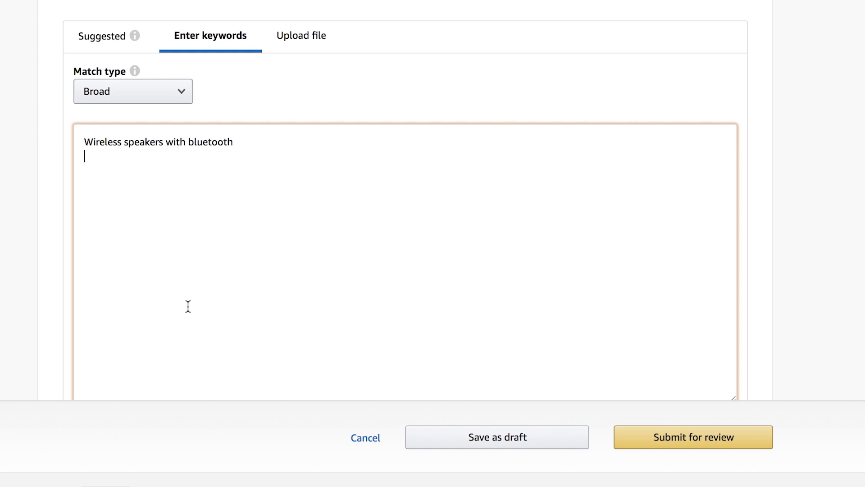
text(Wireless)
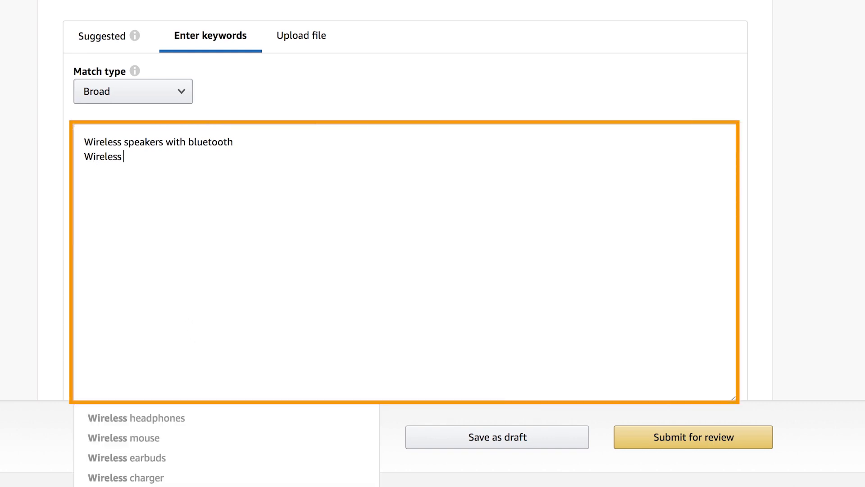
click(173, 455)
Add the keywords 'Wireless speaker for tv' and 'wireless speaker ss speaker kit'
text(Wilre)
key(BackSpace)
key(BackSpace)
key(BackSpace)
text(rel)
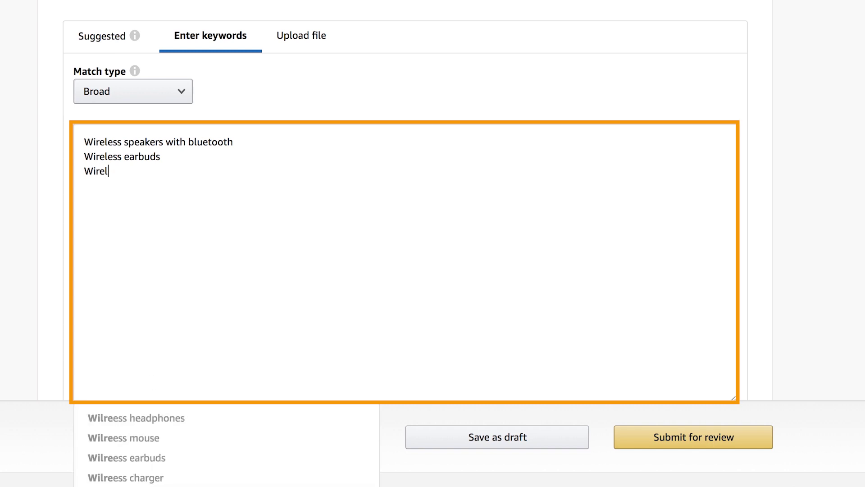
text(ess speaker for tv)
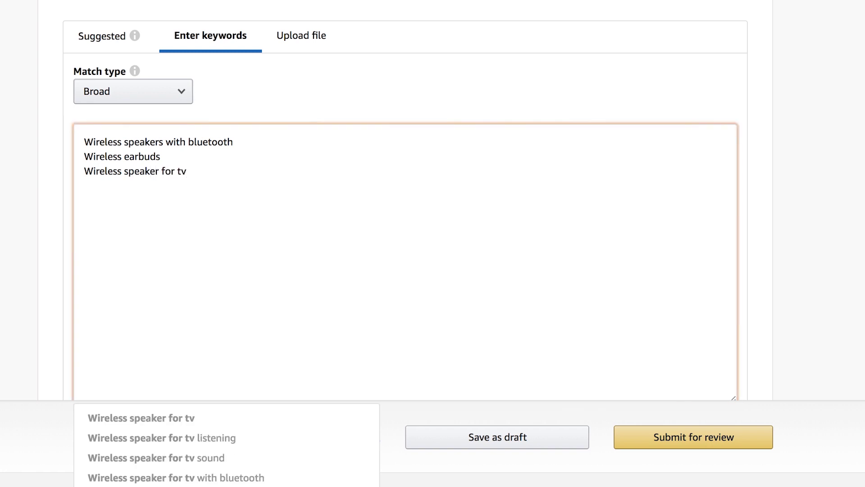
click(159, 420)
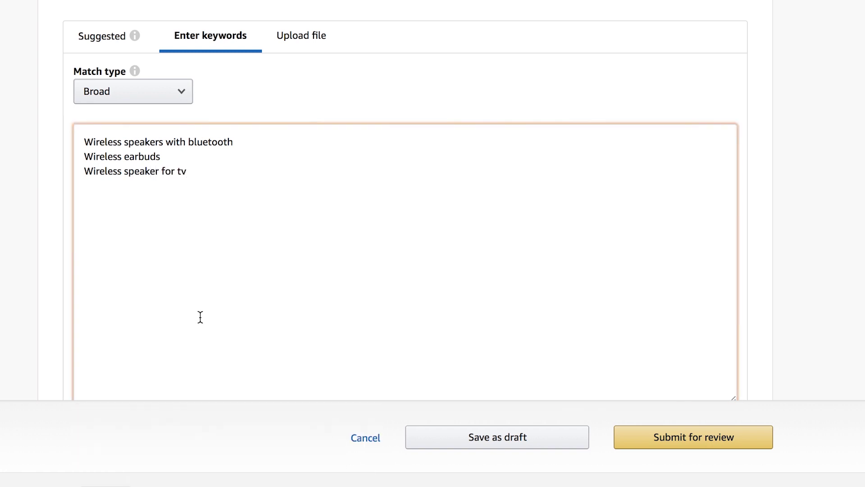
text(wire)
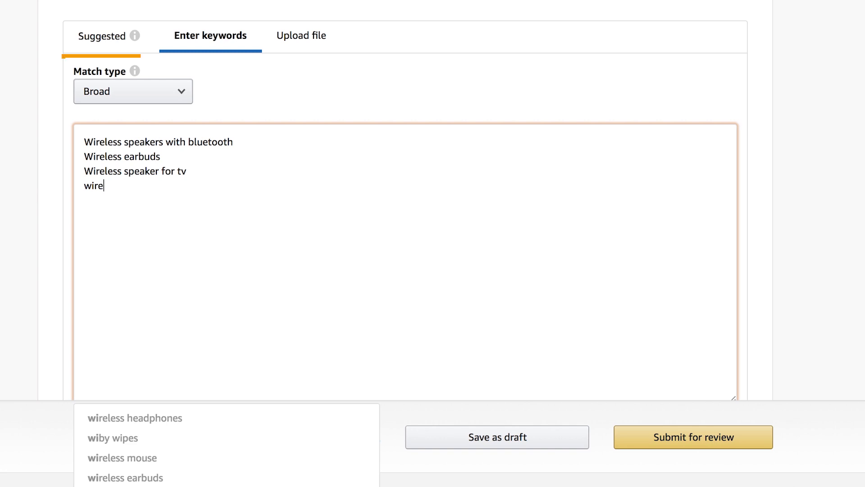
text(less speaker)
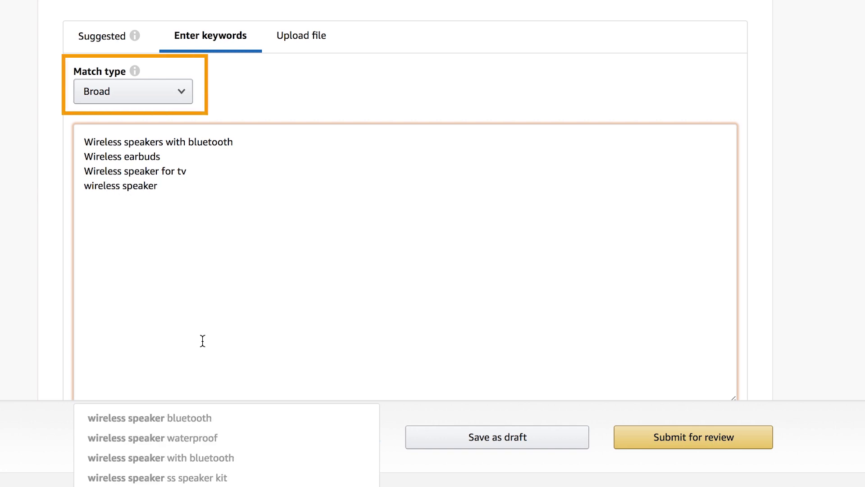
click(221, 477)
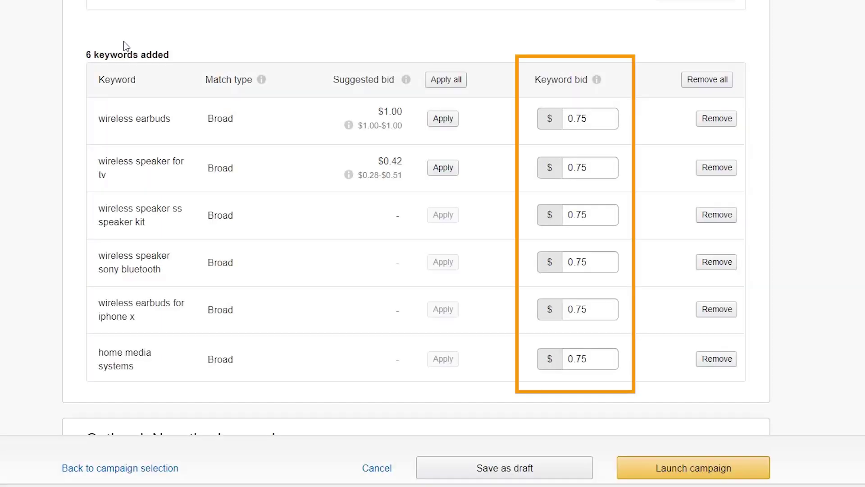
Set keyword bids to $1.00 for wireless earbuds, $0.42 for speaker for tv, $1.00 for ss speaker kit
click(443, 118)
click(451, 169)
double_click(595, 214)
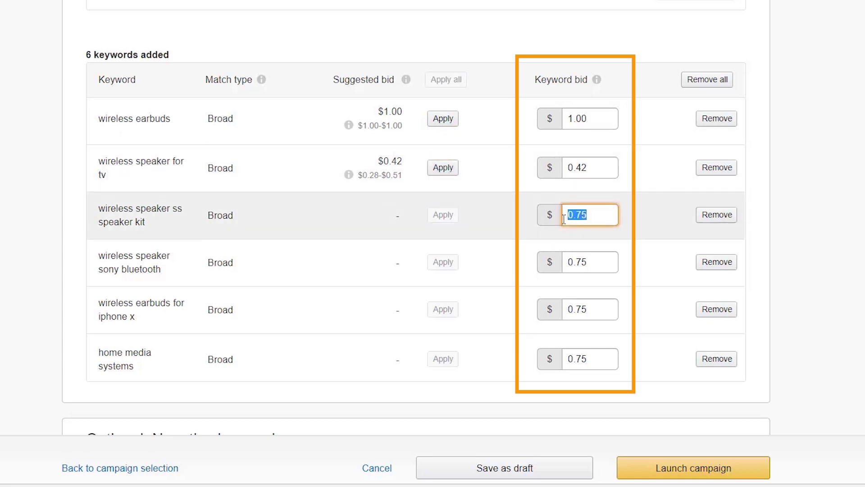
text(1.00)
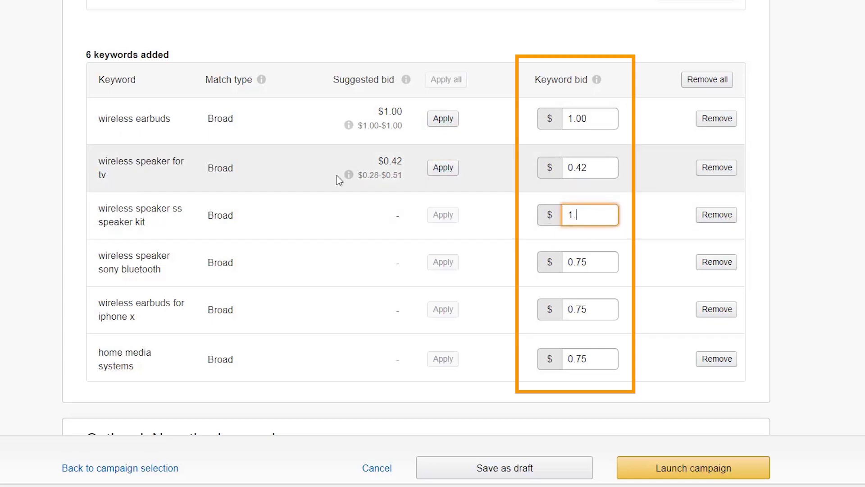
double_click(609, 258)
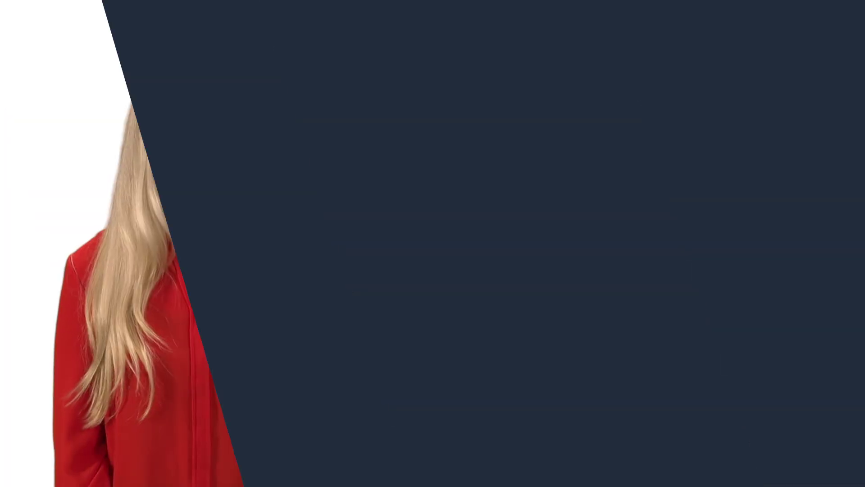